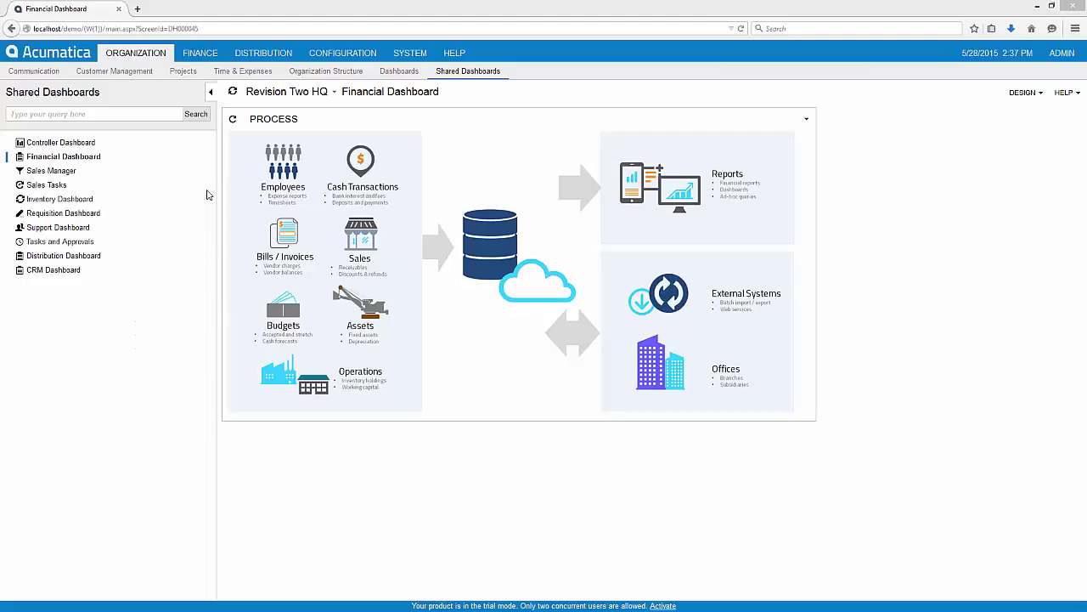
Step: Export the 03-2013 General Ledger account details for checking account 10200 to an Excel file
click(200, 52)
click(51, 351)
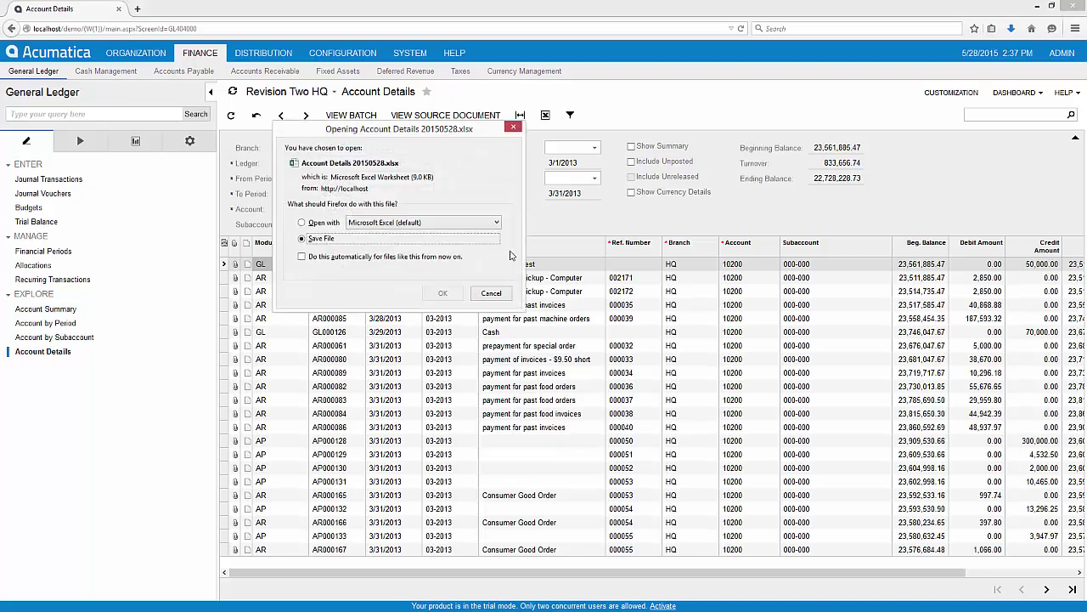
click(449, 294)
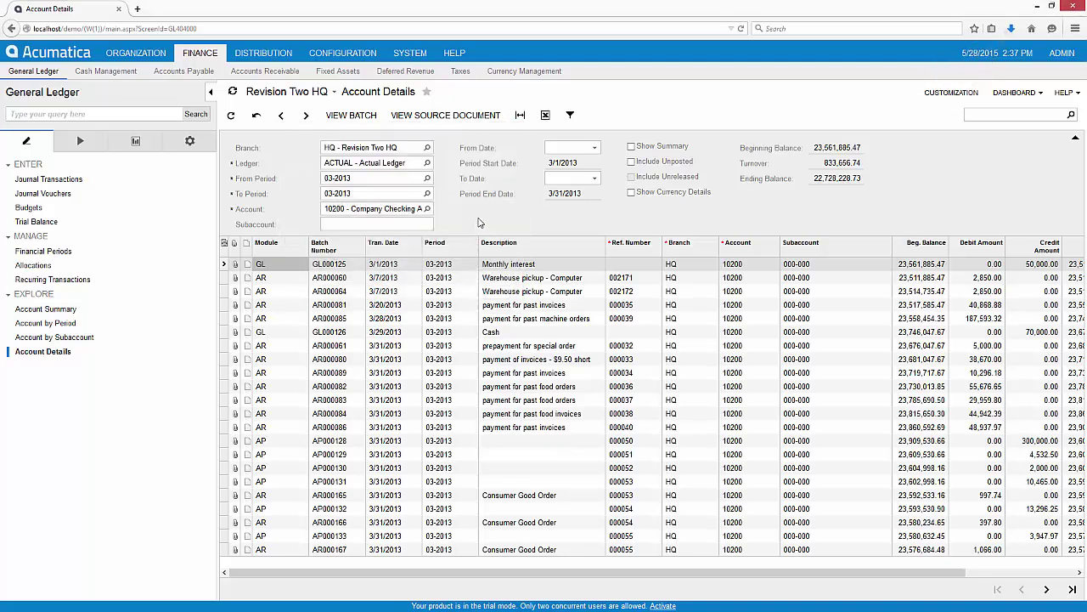
key(alt+Tab)
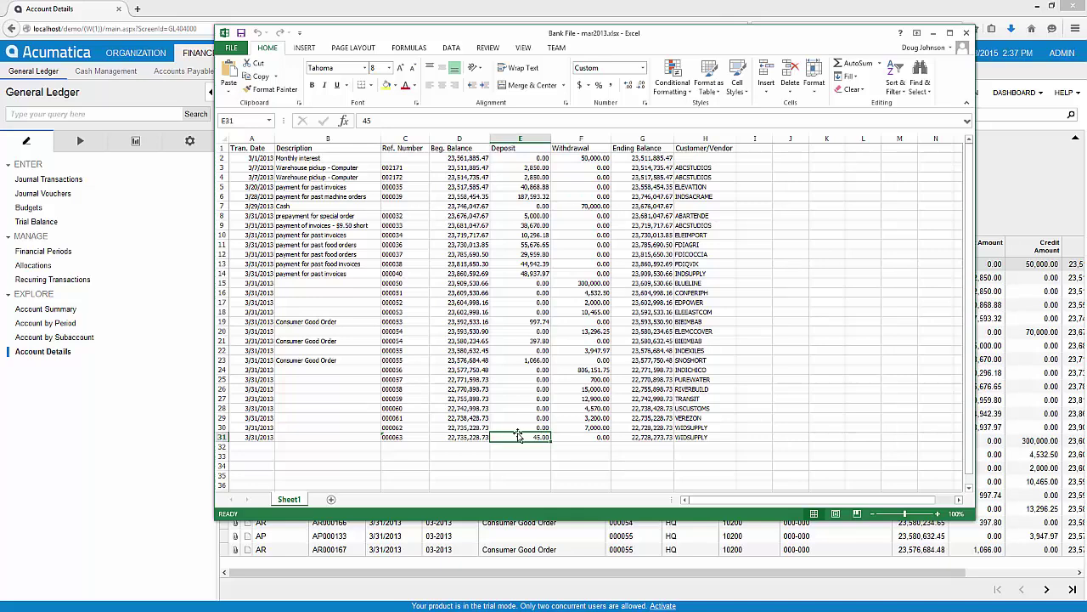
Step: Note the bank statement's 22,728,273.73 ending balance, then go back to Acumatica's Cash Management
key(alt+Tab)
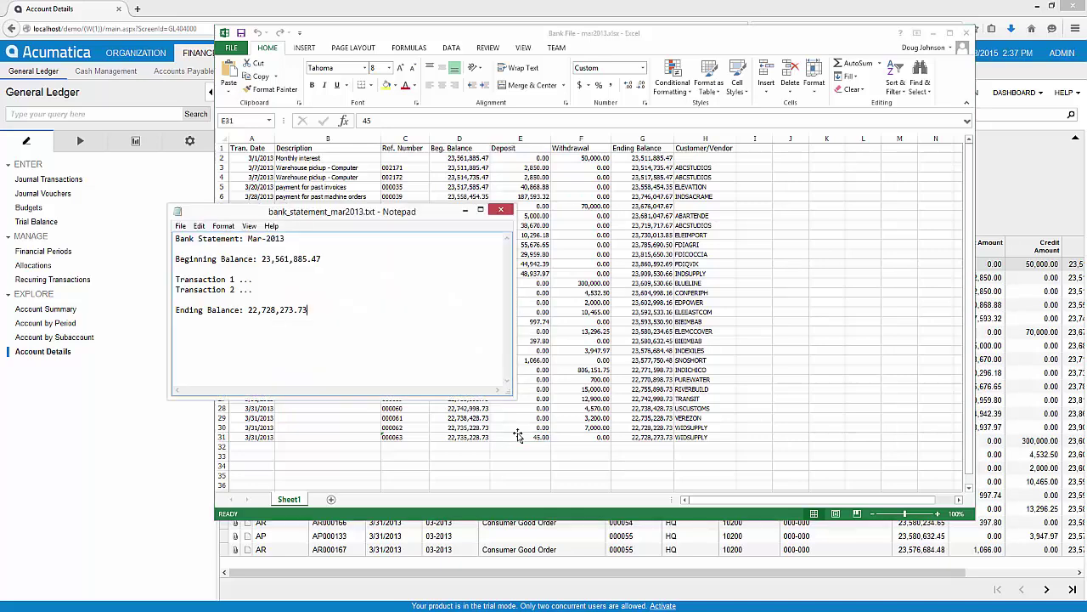
drag(248, 310, 308, 315)
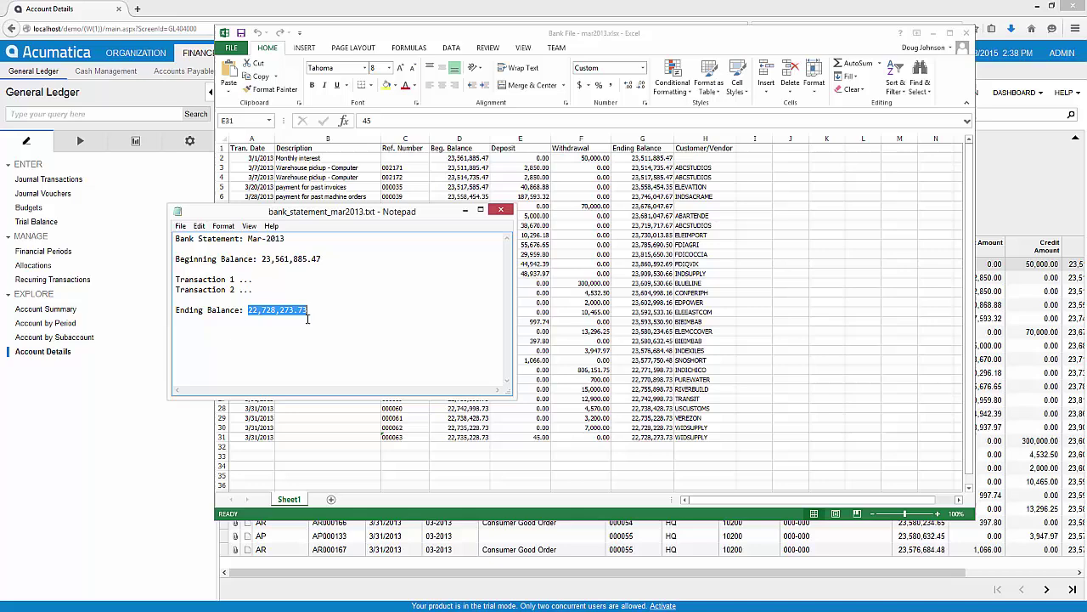
click(111, 75)
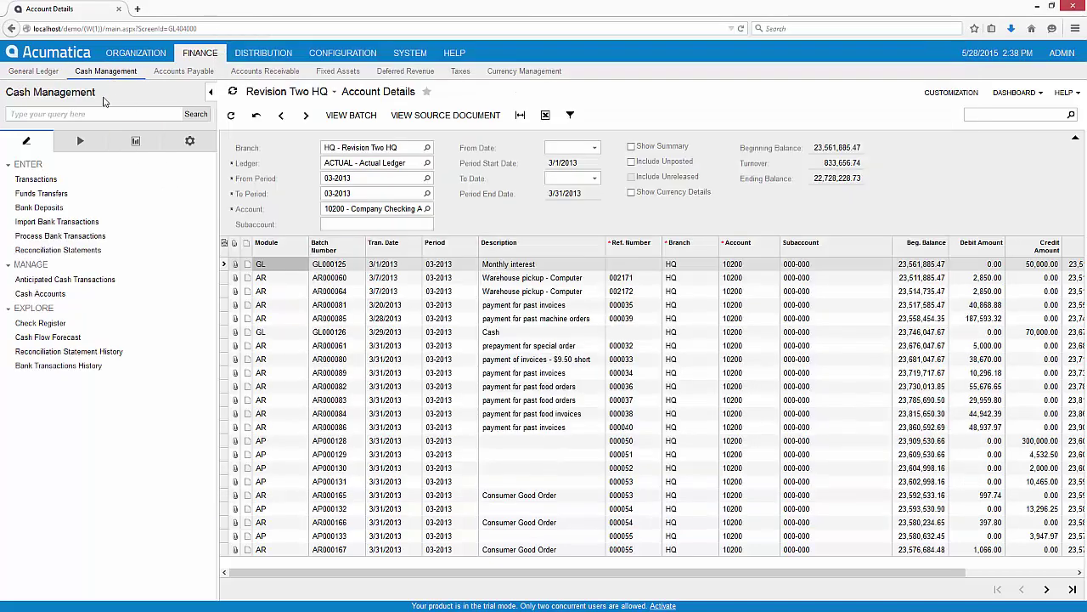
Step: Upload 'Bank File - mar2013.xlsx' into Import Bank Transactions with default settings and mapped columns
click(61, 224)
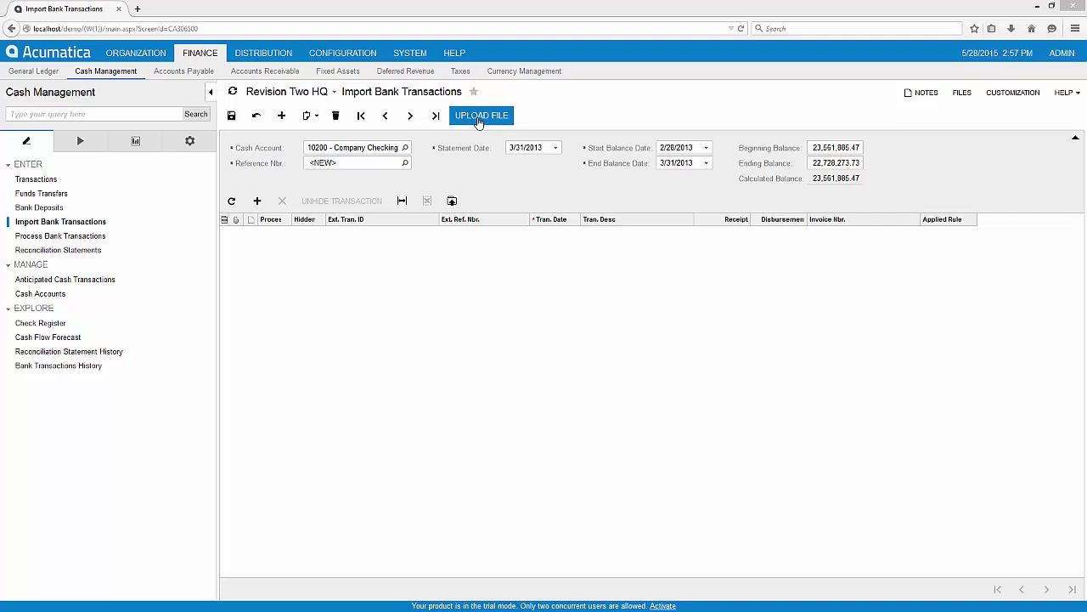
click(452, 202)
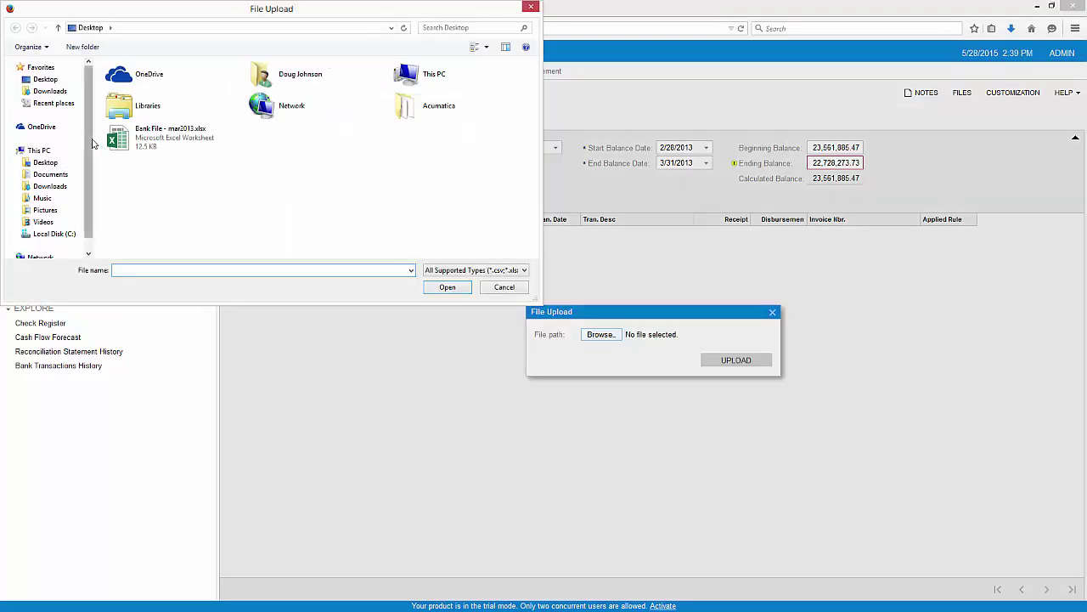
click(162, 272)
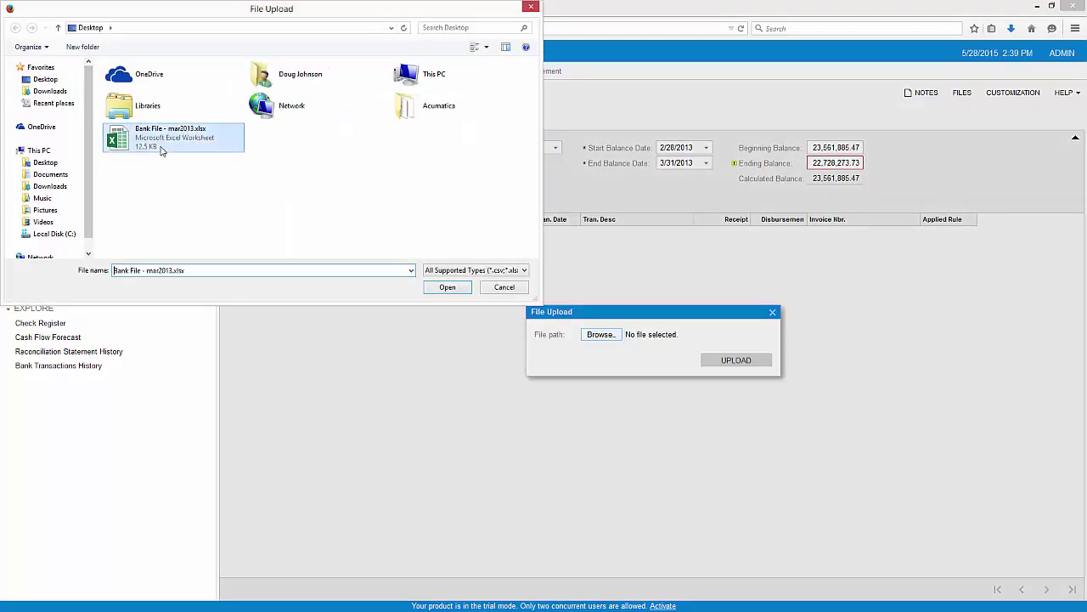
double_click(161, 272)
click(707, 362)
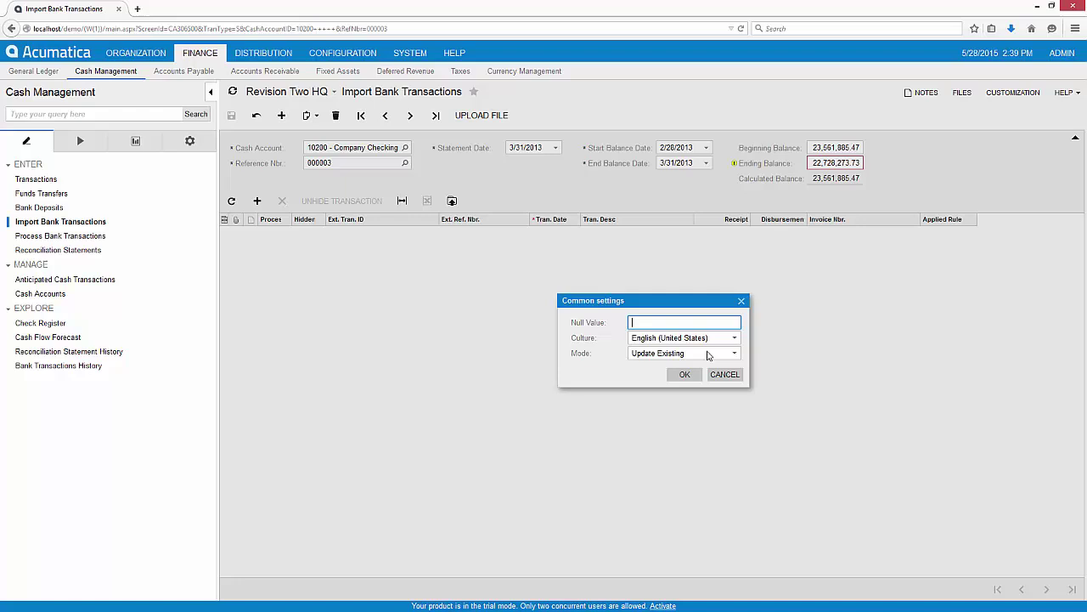
click(687, 375)
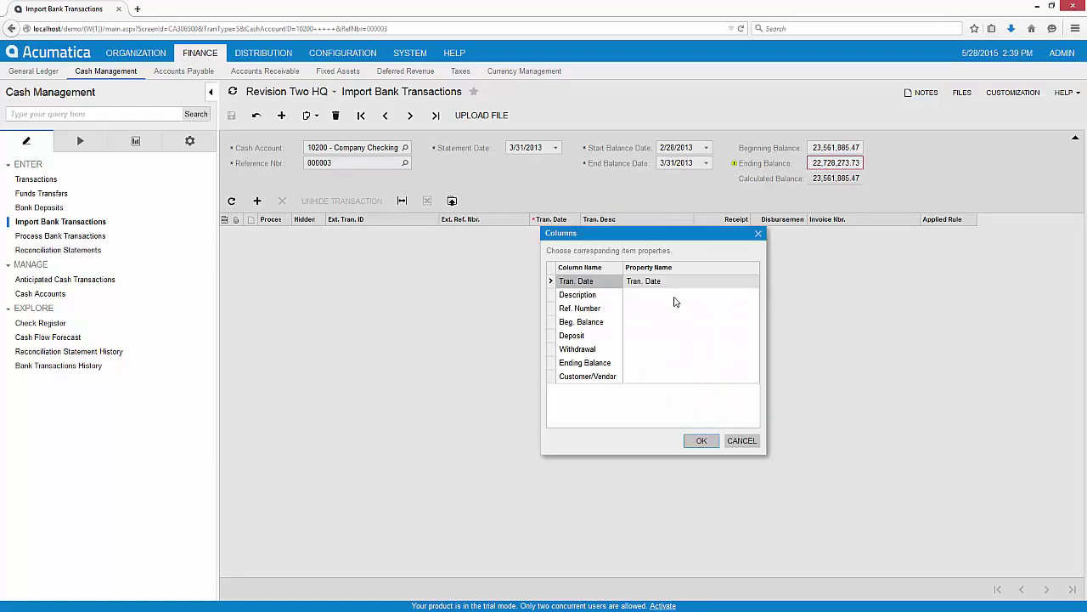
click(675, 299)
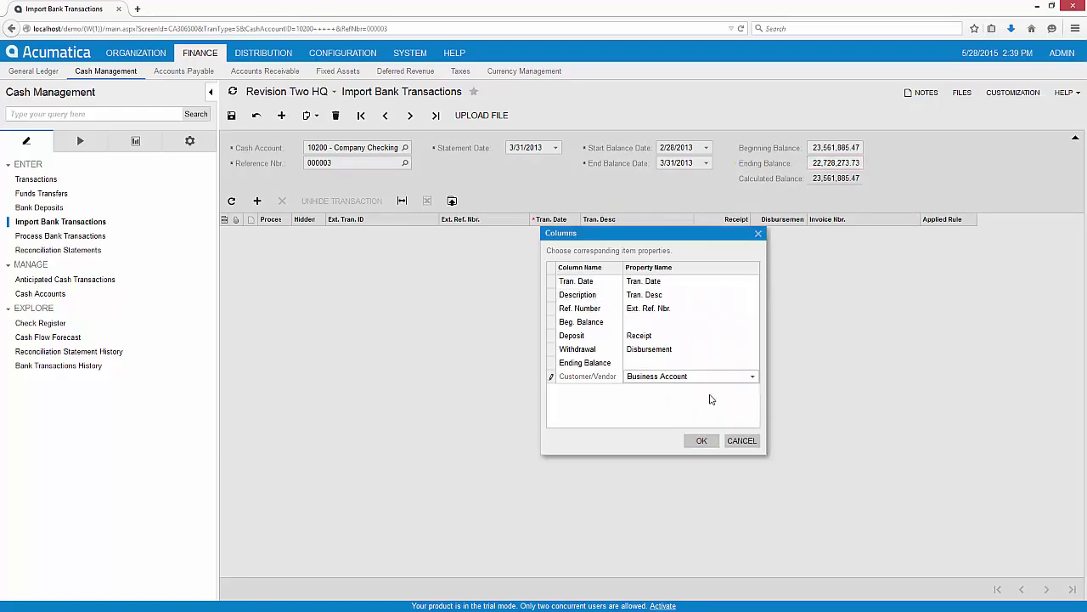
click(698, 440)
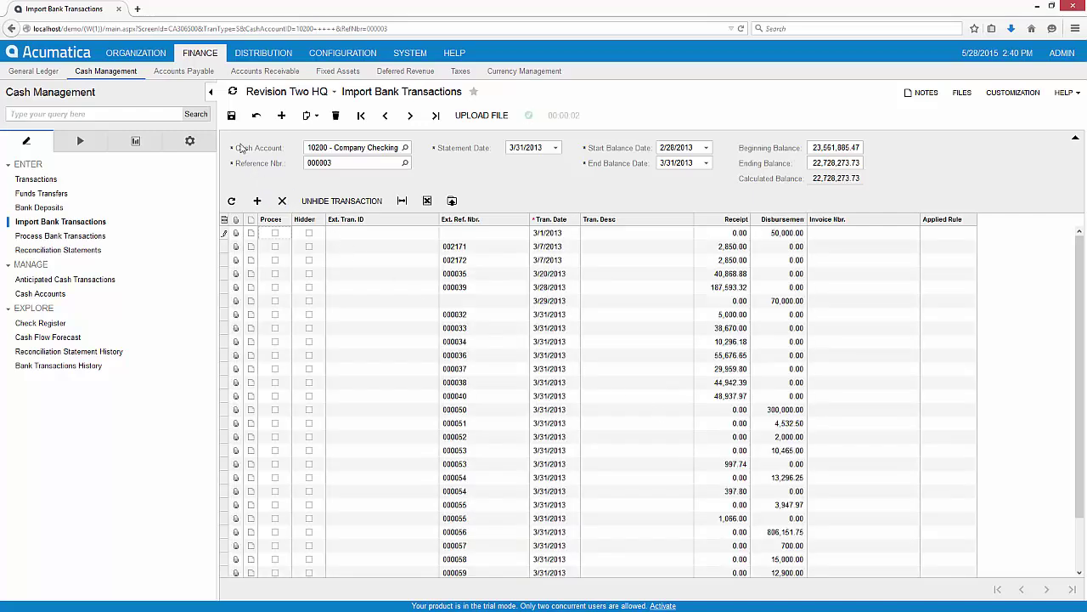
Step: Save the imported statement and load cash account 10200 in Process Bank Transactions
click(231, 115)
click(101, 237)
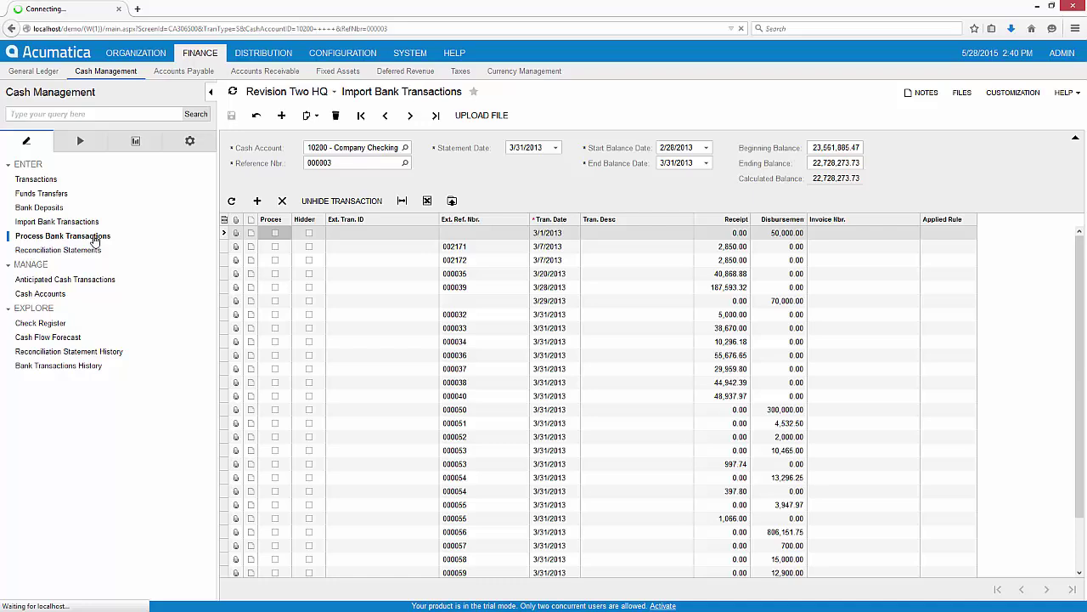
click(428, 150)
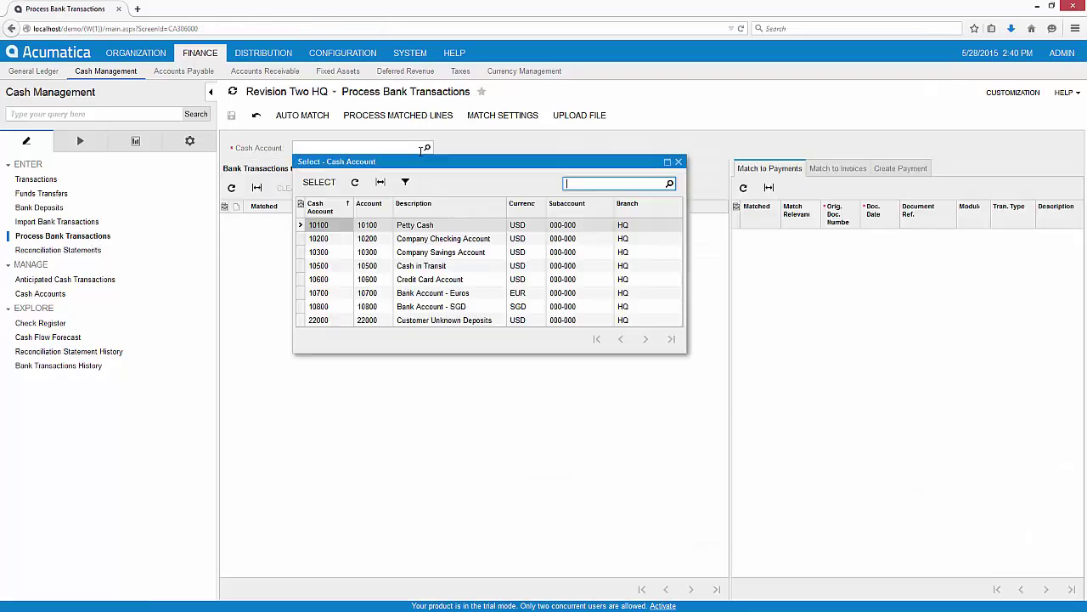
double_click(331, 238)
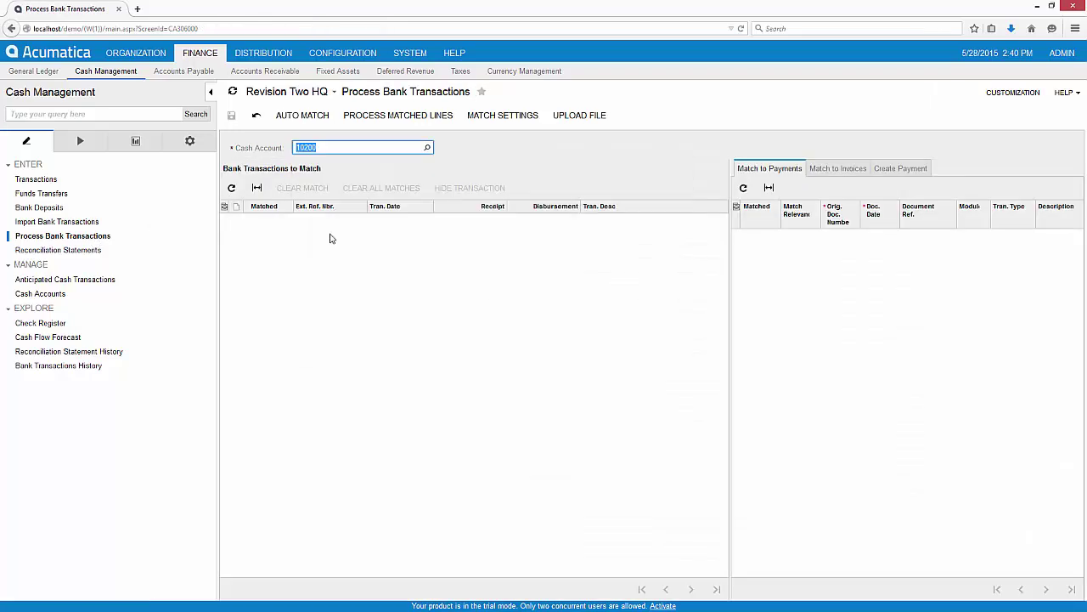
Step: Match the 50,000.00 disbursement and receipts 002171 and 002172 to their existing documents
click(480, 220)
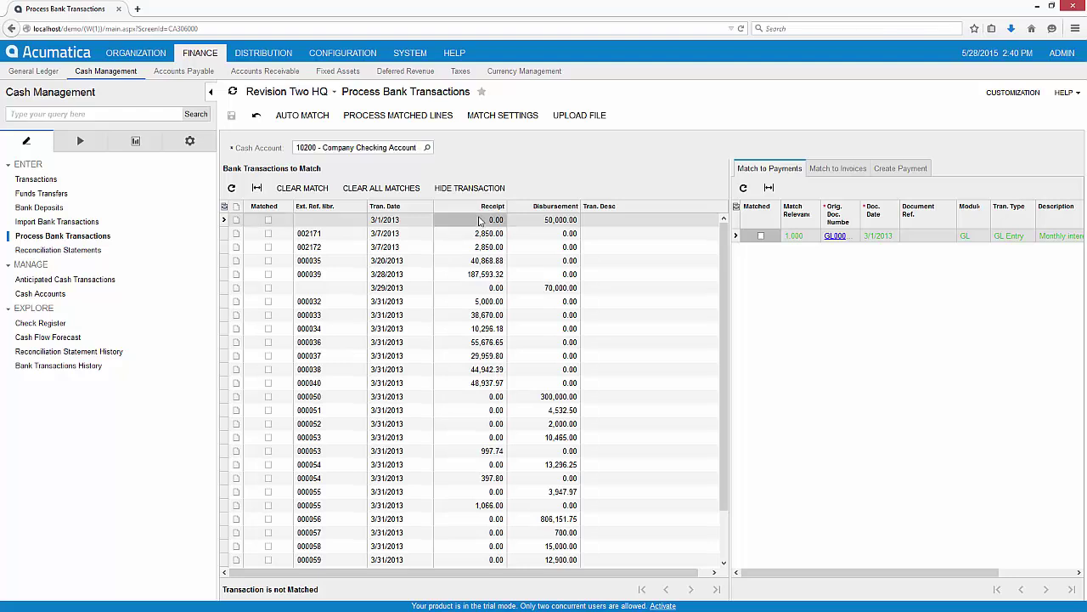
click(761, 236)
click(612, 233)
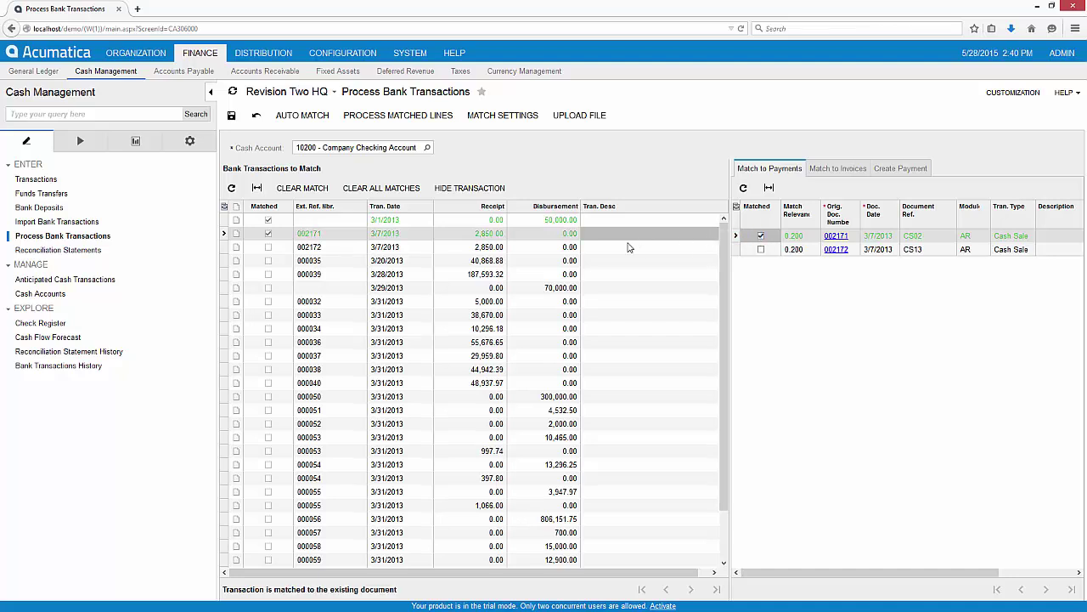
click(760, 236)
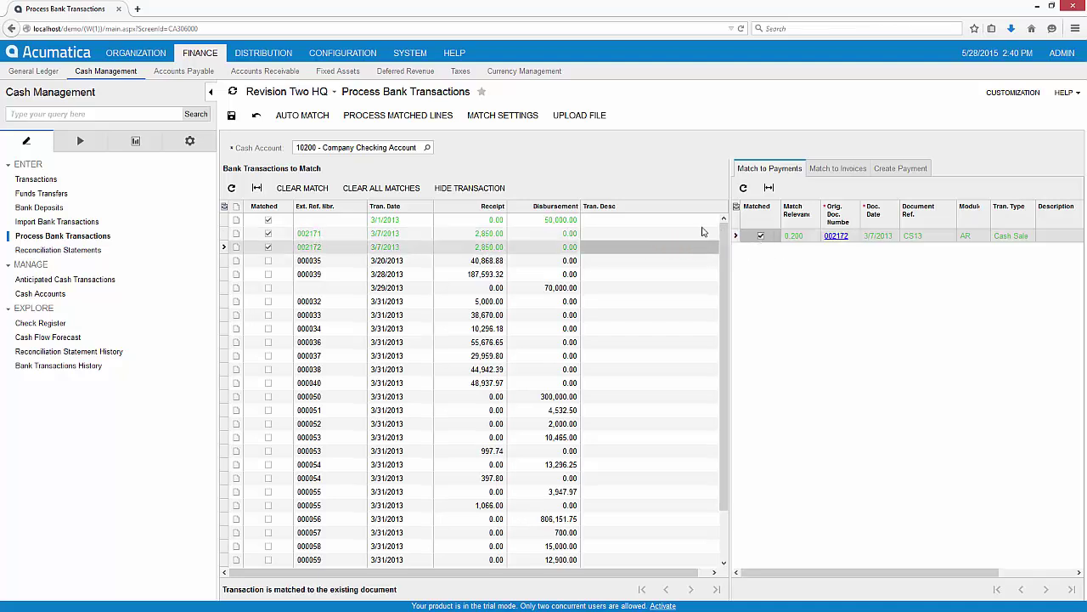
Step: Save the manual matches and run Auto Match on the remaining 10200 bank transactions
click(231, 114)
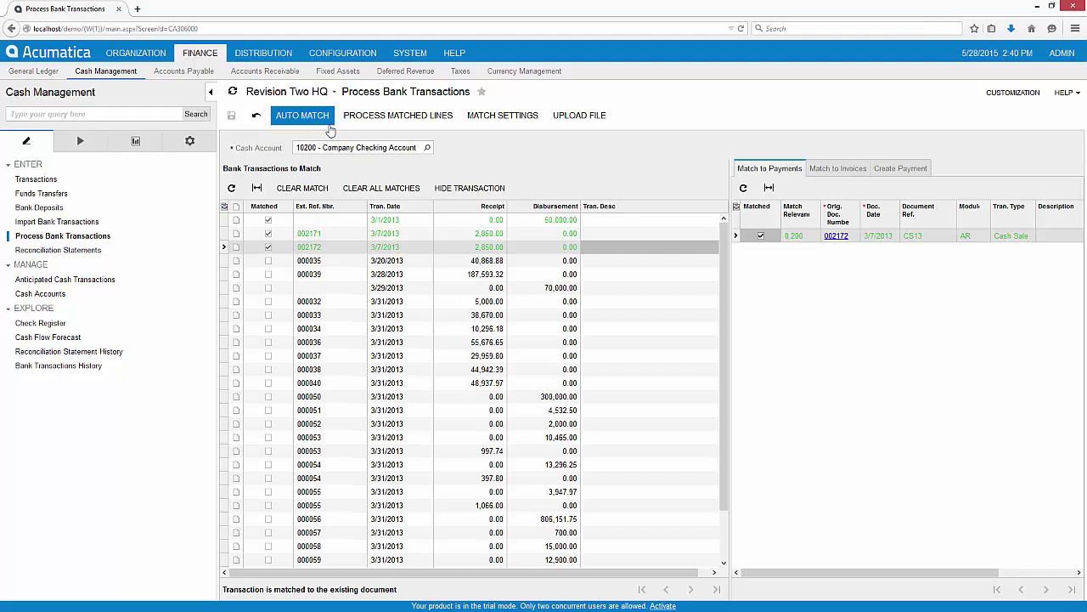
click(492, 123)
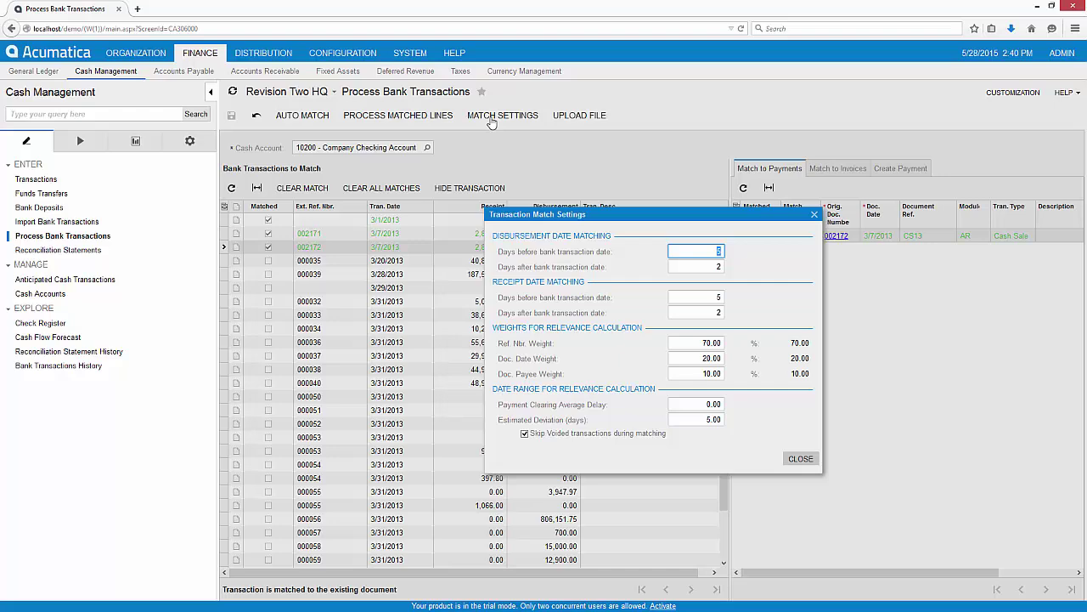
click(801, 459)
click(293, 115)
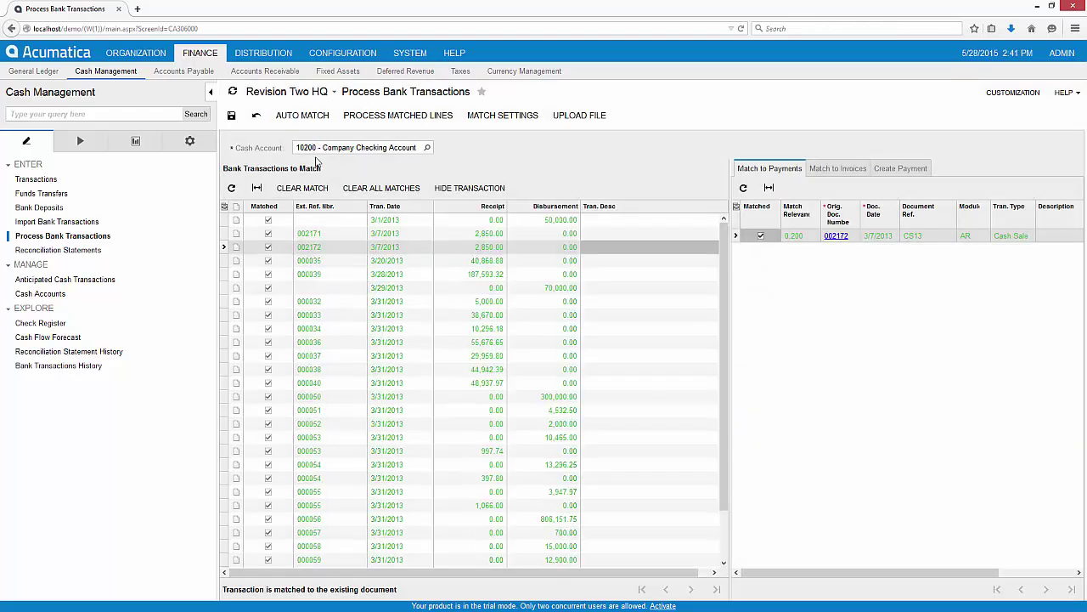
scroll(726, 357, down, 2)
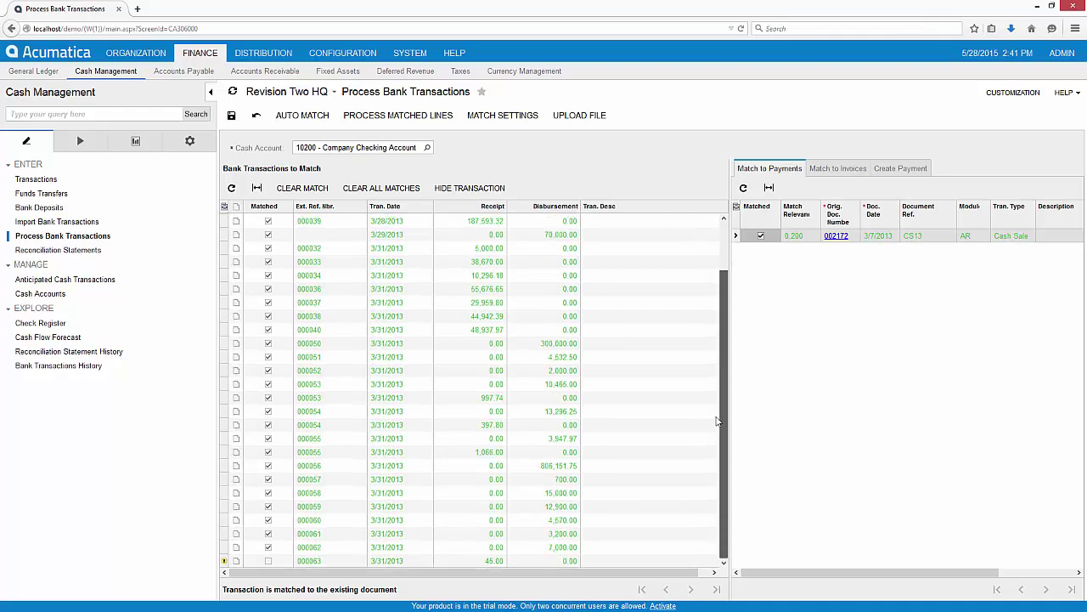
Step: For the unmatched 45.00 receipt 000063, set the new payment's module to CA
click(444, 561)
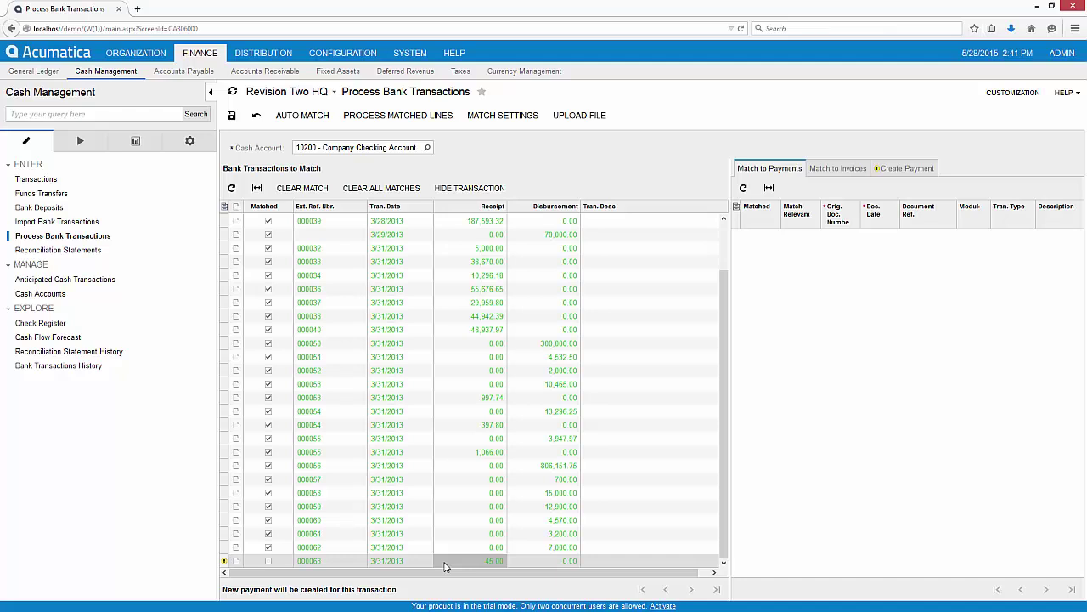
click(903, 170)
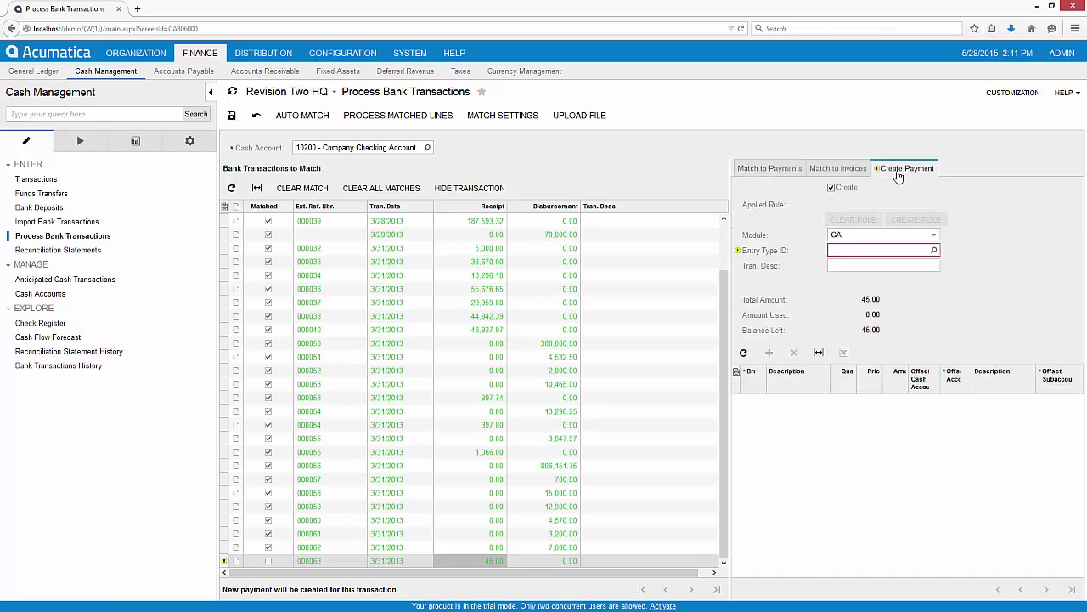
click(934, 237)
click(898, 248)
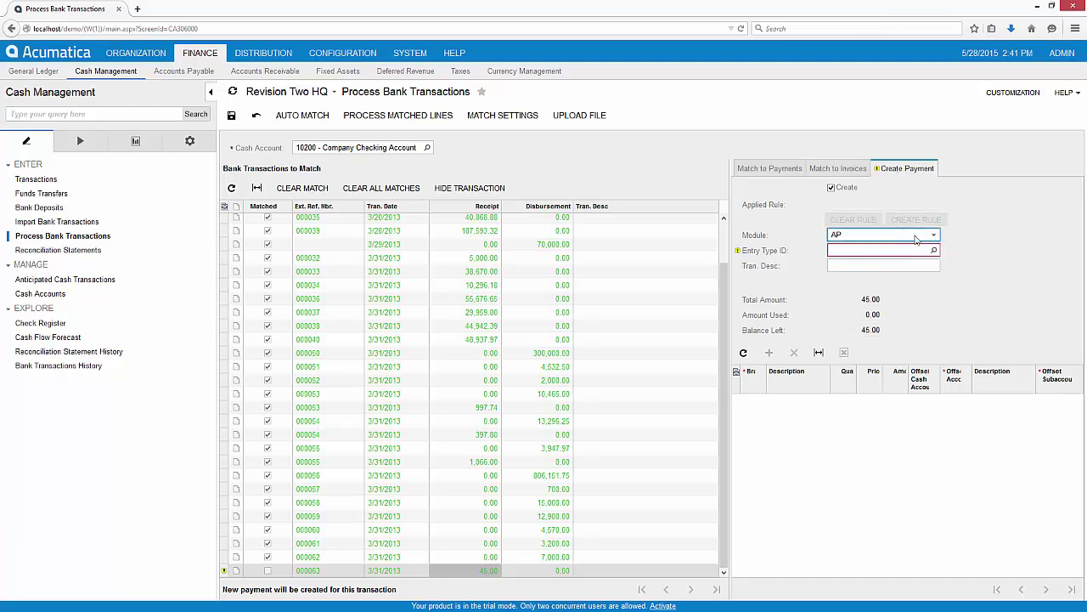
click(933, 238)
click(883, 261)
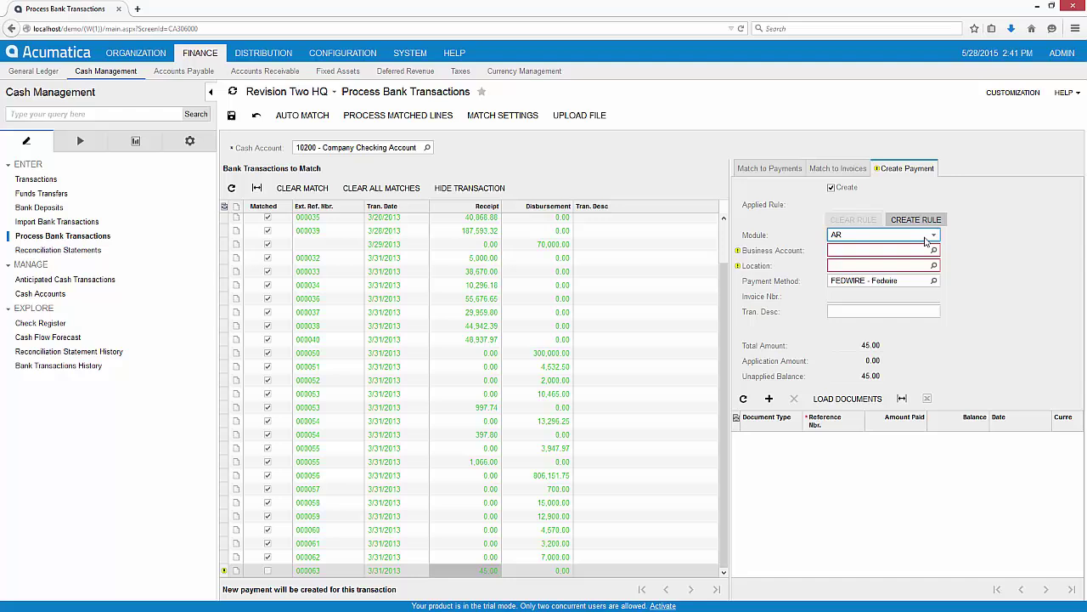
click(934, 238)
click(861, 272)
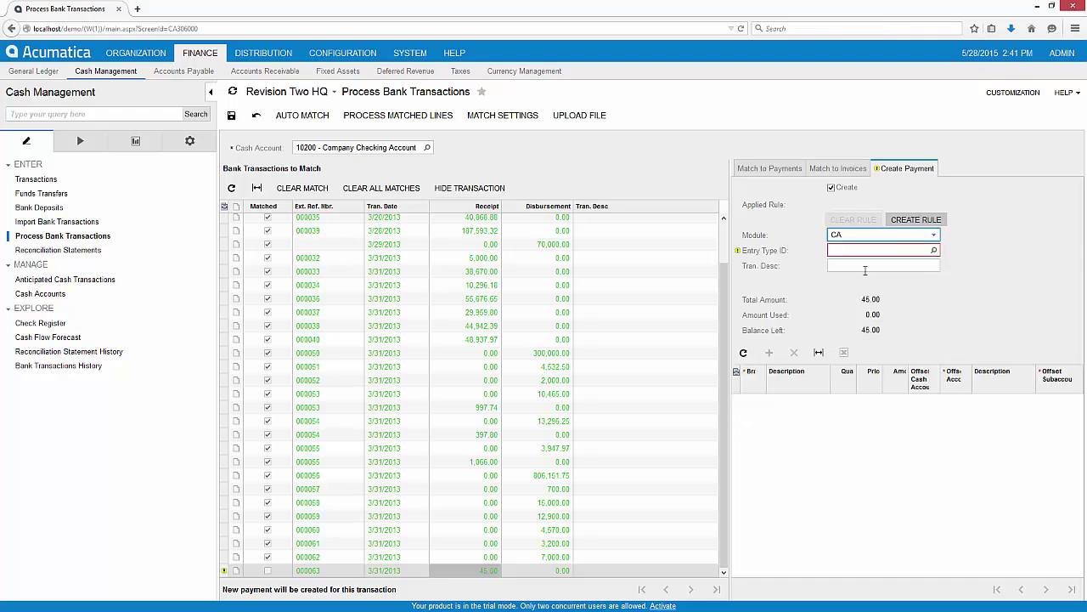
Step: Give the payment entry type INTEREST and description 'Mar2015 interest'
click(934, 251)
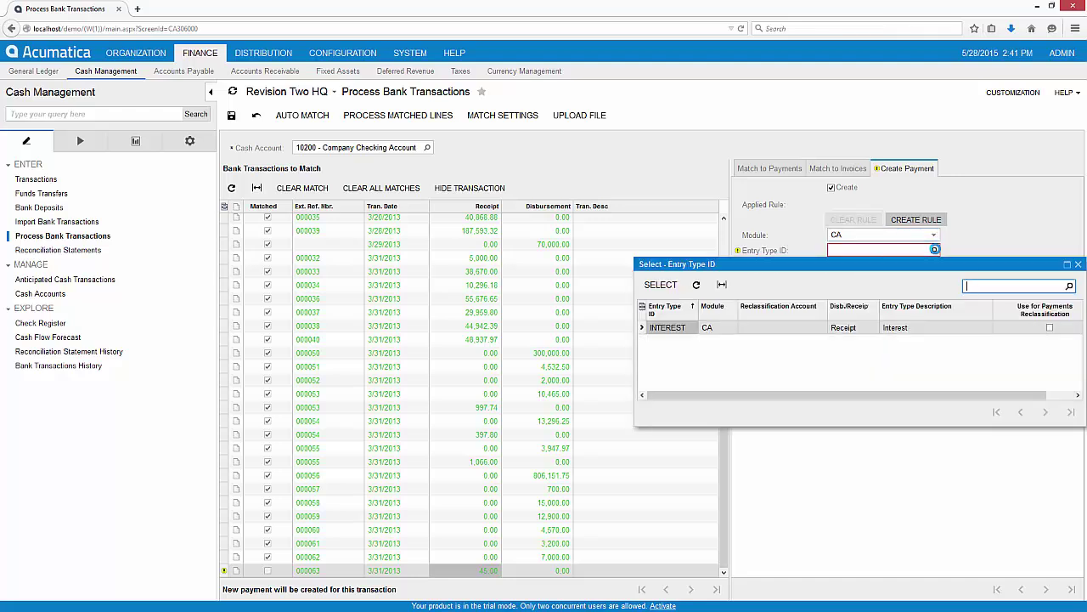
double_click(677, 330)
key(Tab)
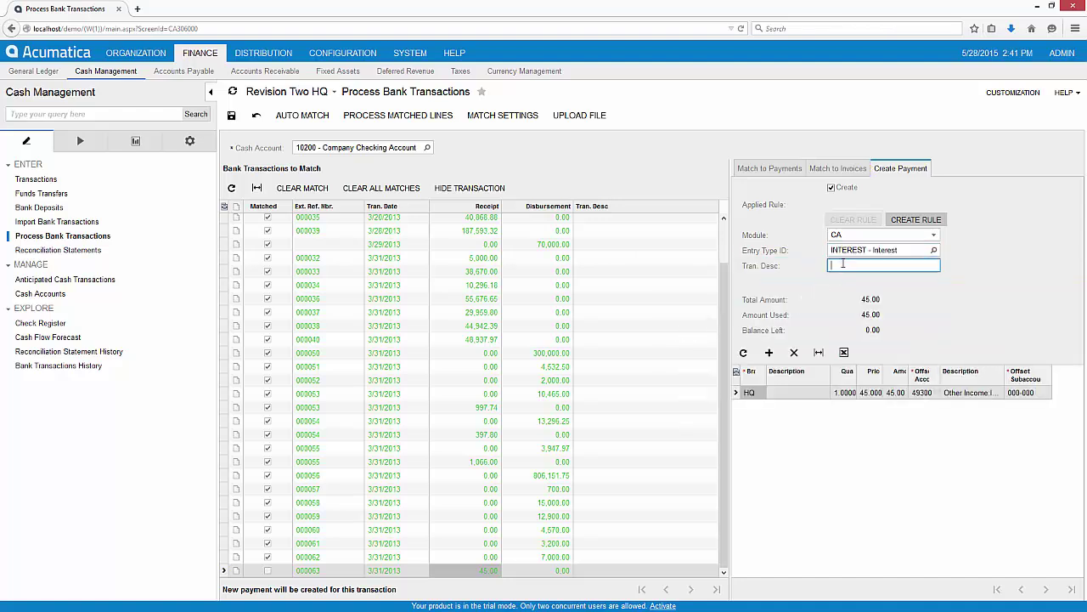
text(Mar2015 interest)
click(808, 394)
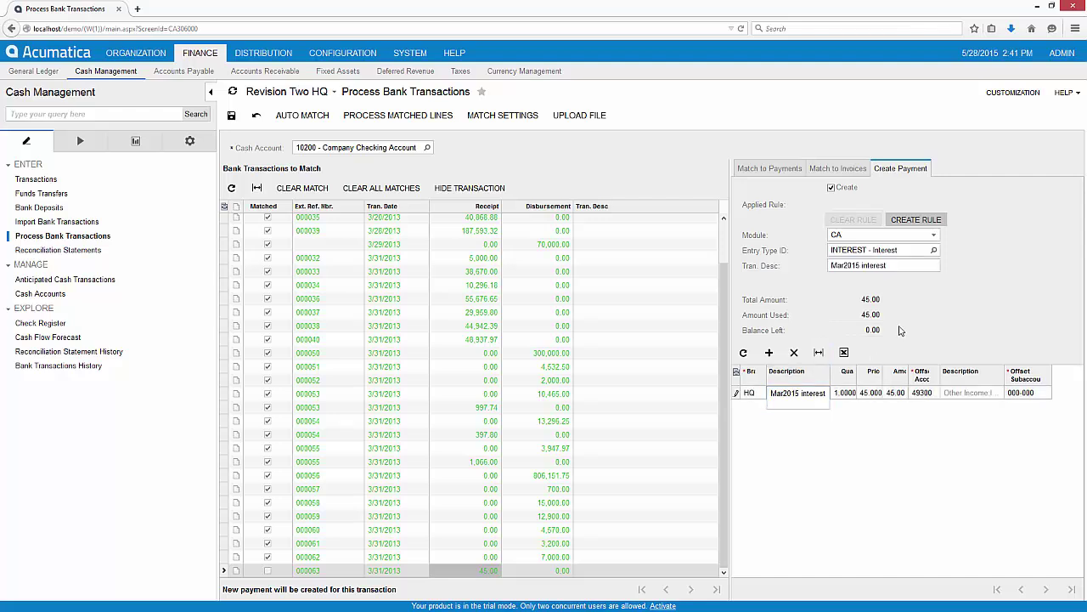
Step: Save the interest payment and process matched lines, which hits a closed 03-2013 period error
click(232, 116)
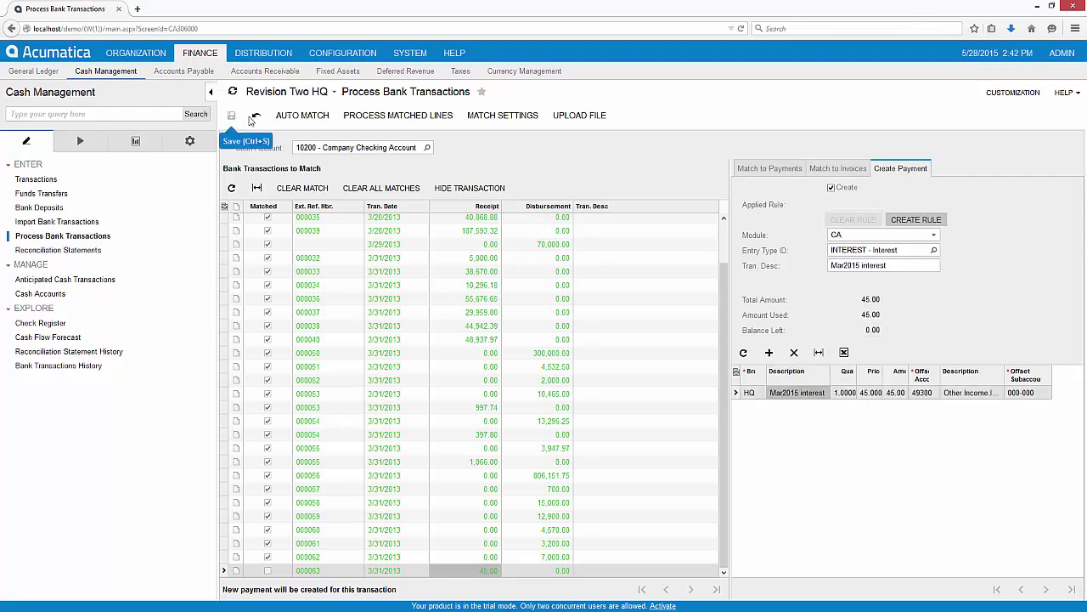
click(373, 117)
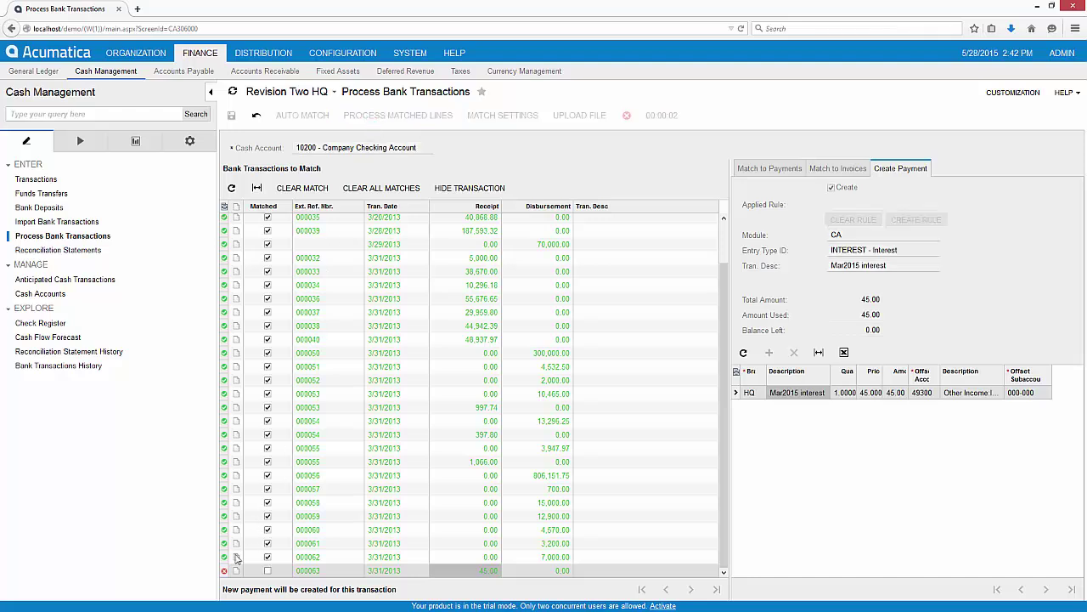
mouse_move(226, 576)
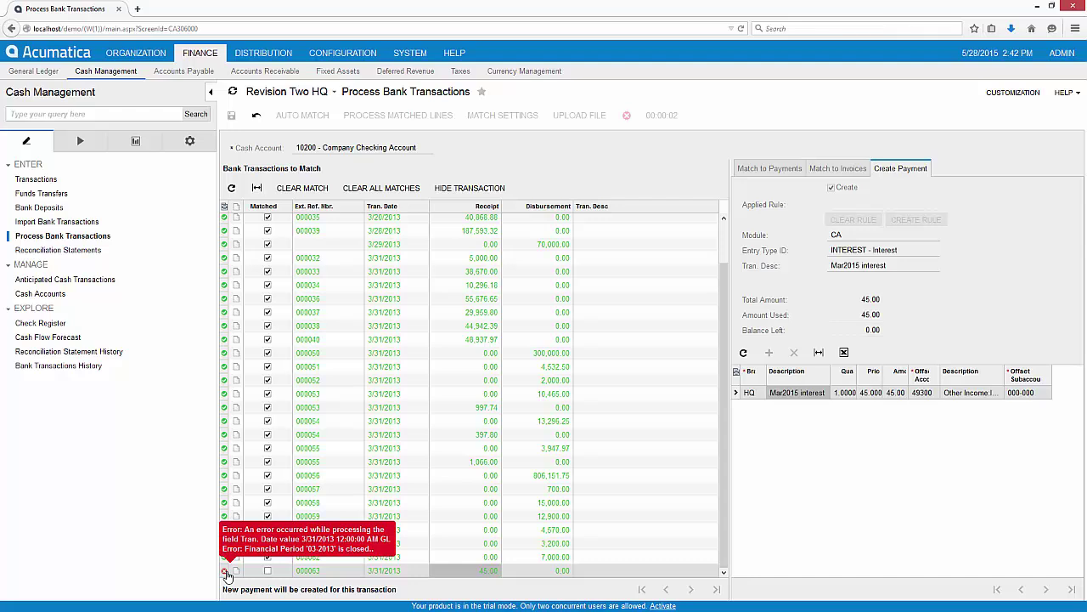
Step: Check General Ledger Preferences, then reload cash account 10200 in Process Bank Transactions
click(34, 70)
click(187, 147)
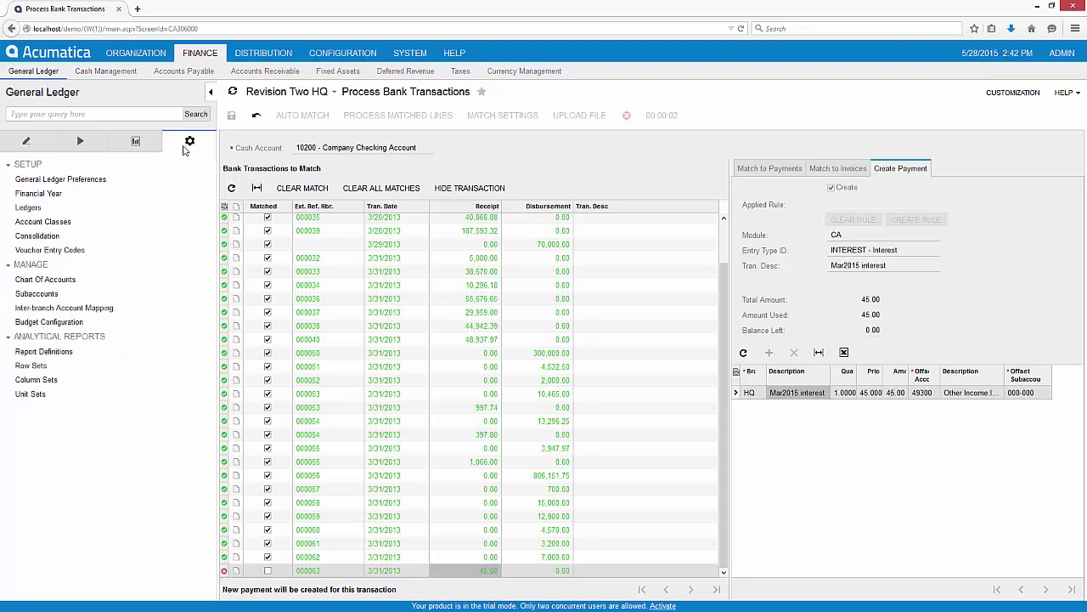
click(66, 179)
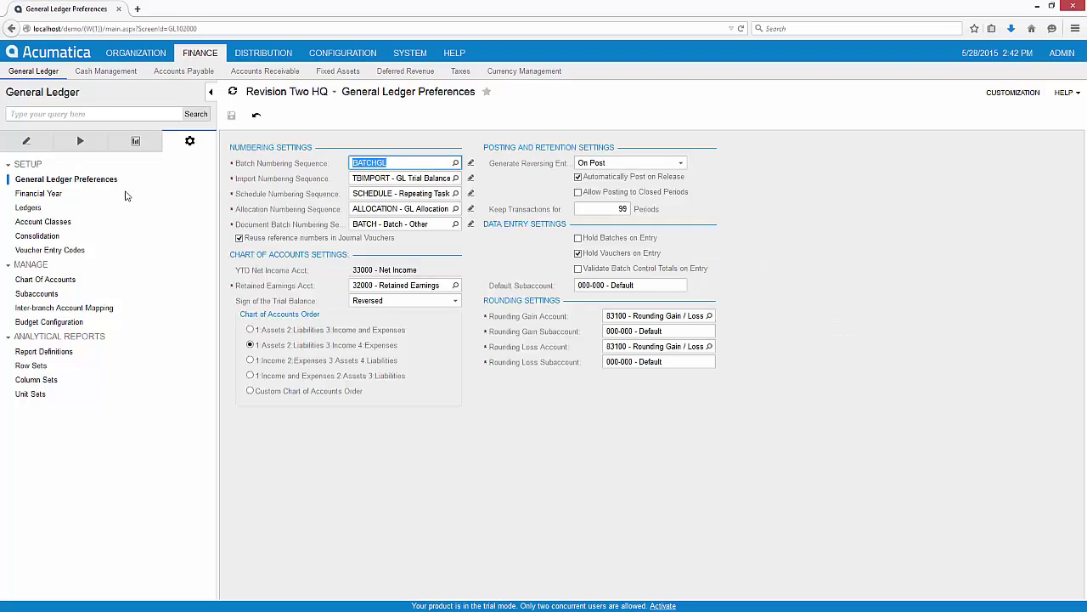
click(11, 28)
click(428, 148)
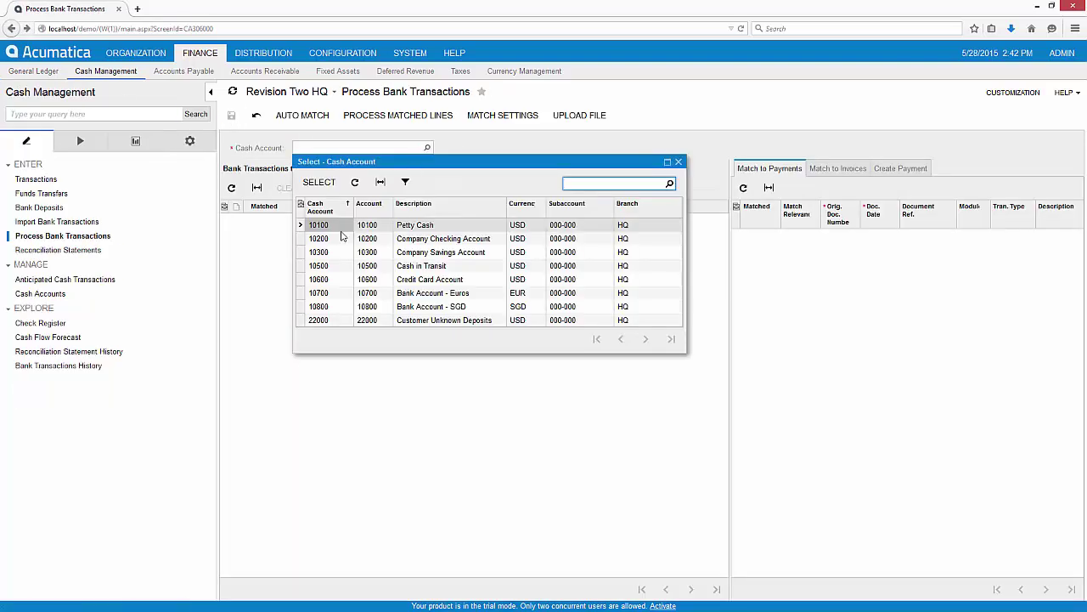
double_click(340, 238)
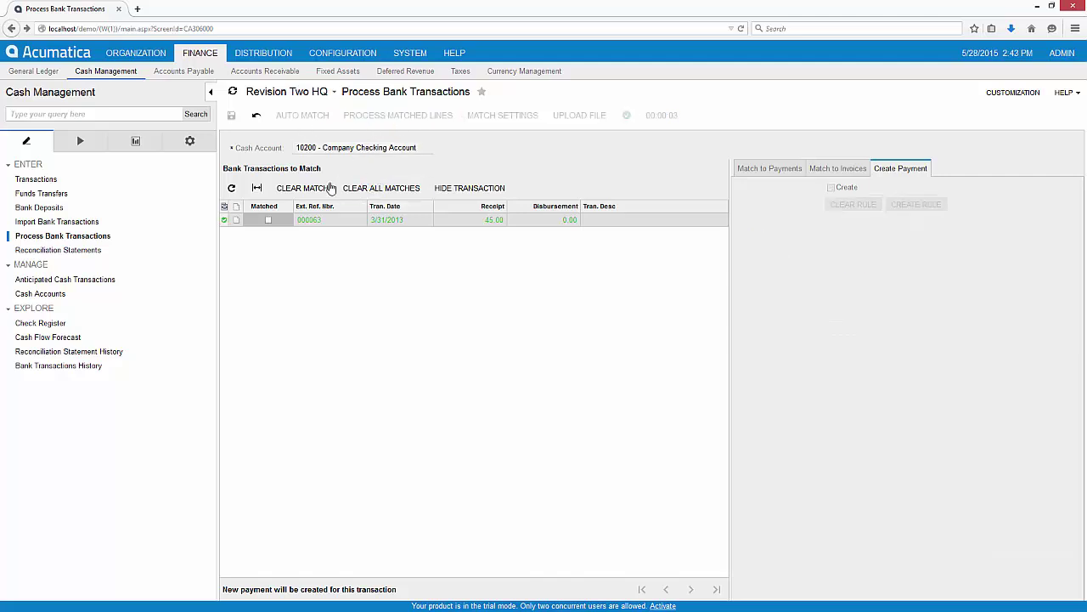
Step: Start a reconciliation statement for account 10200 dated 3/31/2015 with balance 22,728,273.73
click(84, 255)
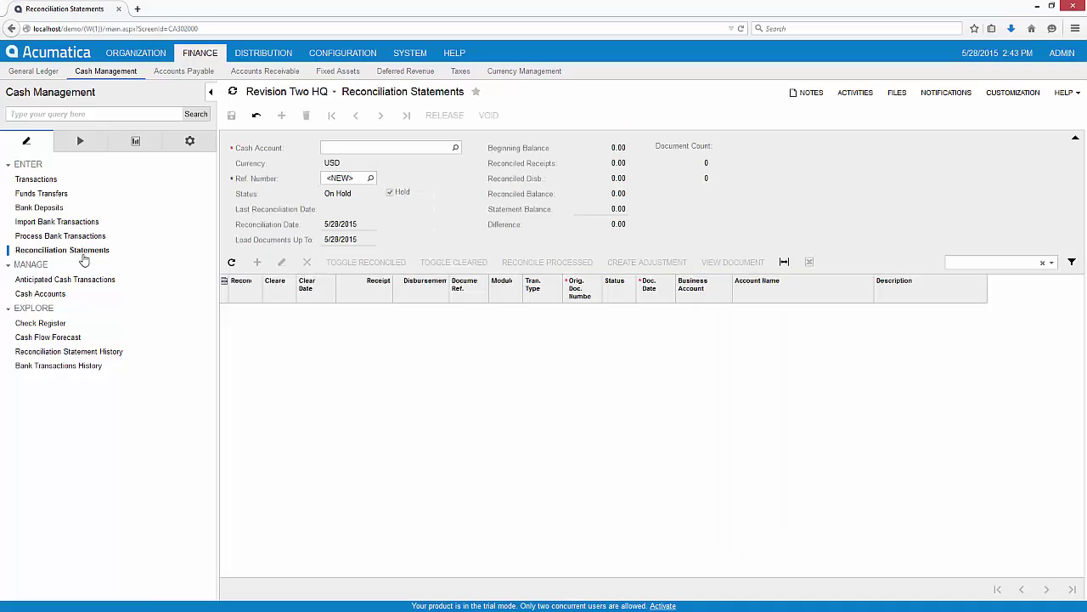
click(457, 147)
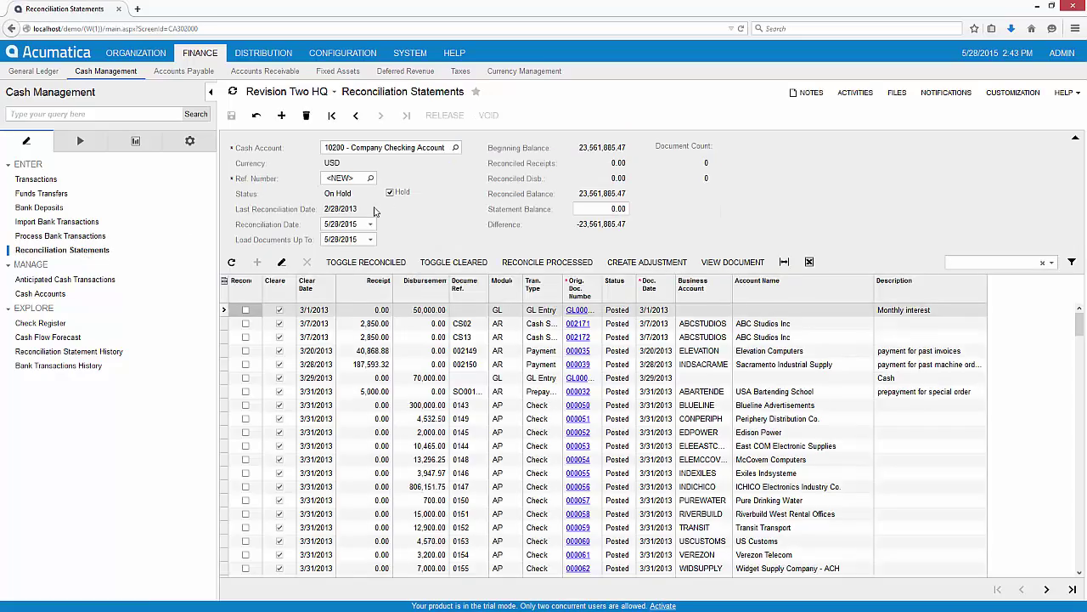
click(336, 225)
text(3/31/2015)
key(Tab)
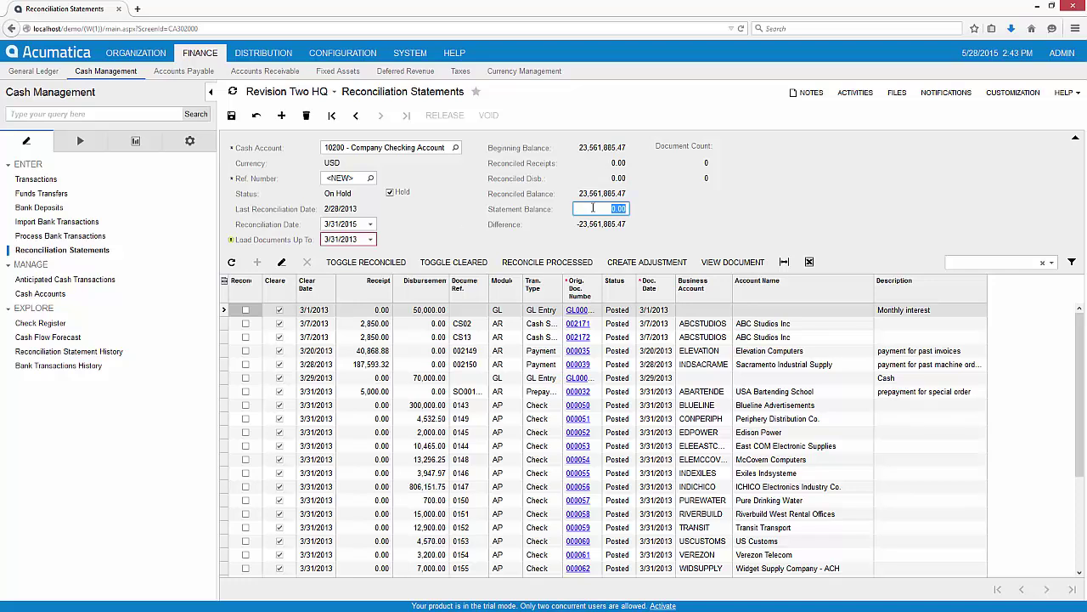
text(22728273.73)
key(Tab)
Step: Mark all transactions reconciled, take the statement off hold, and release it
click(387, 263)
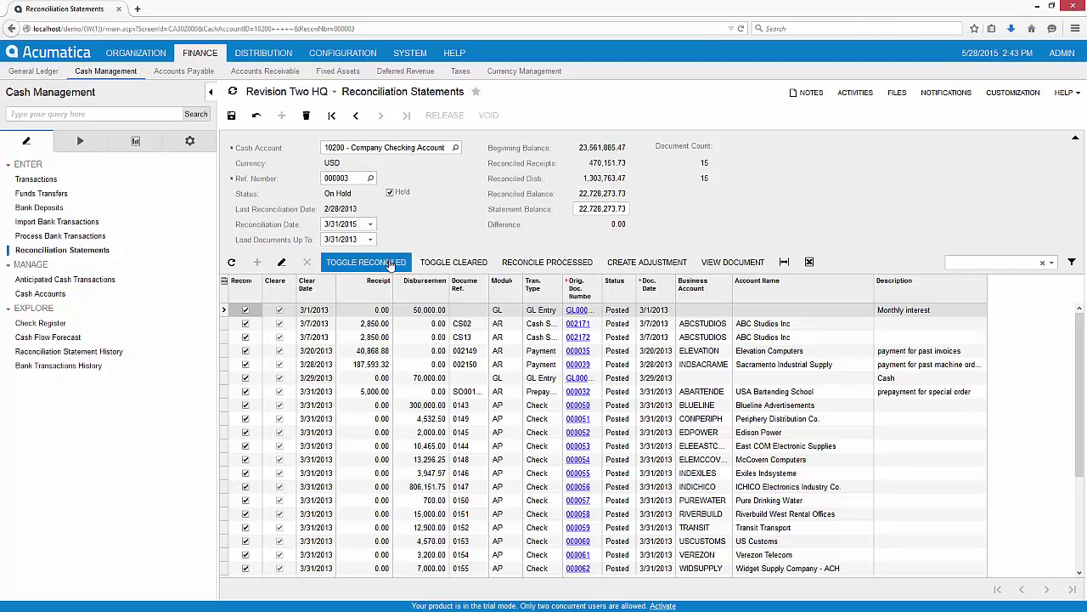
click(390, 193)
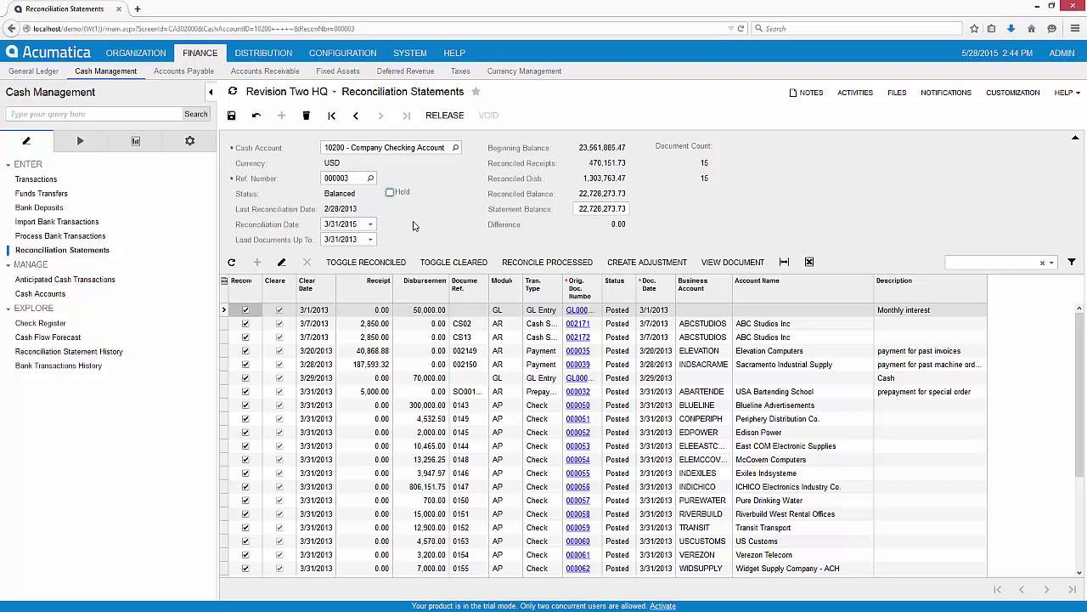
click(444, 116)
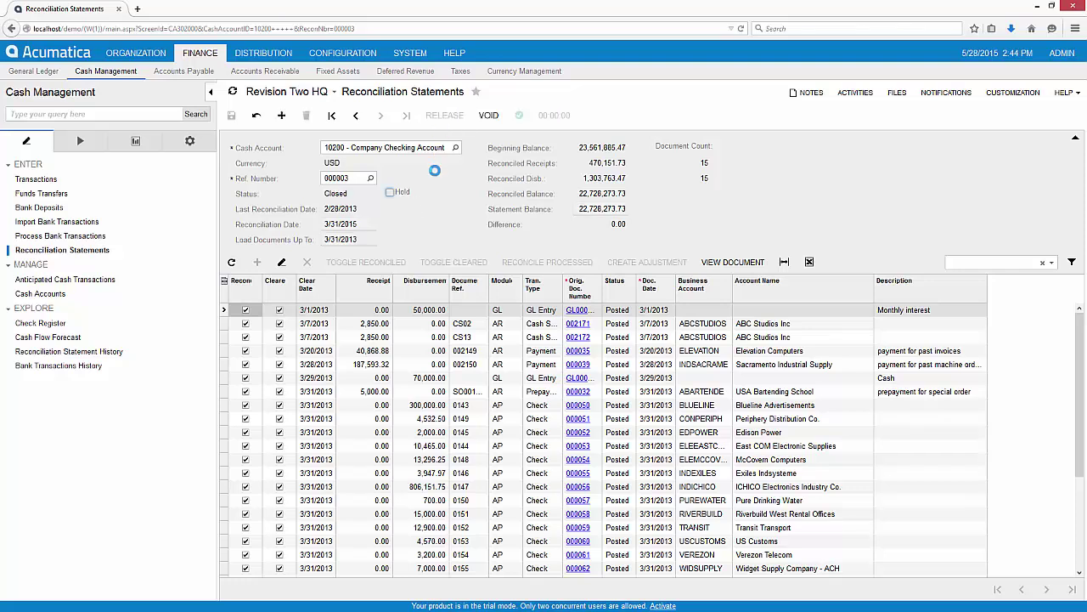